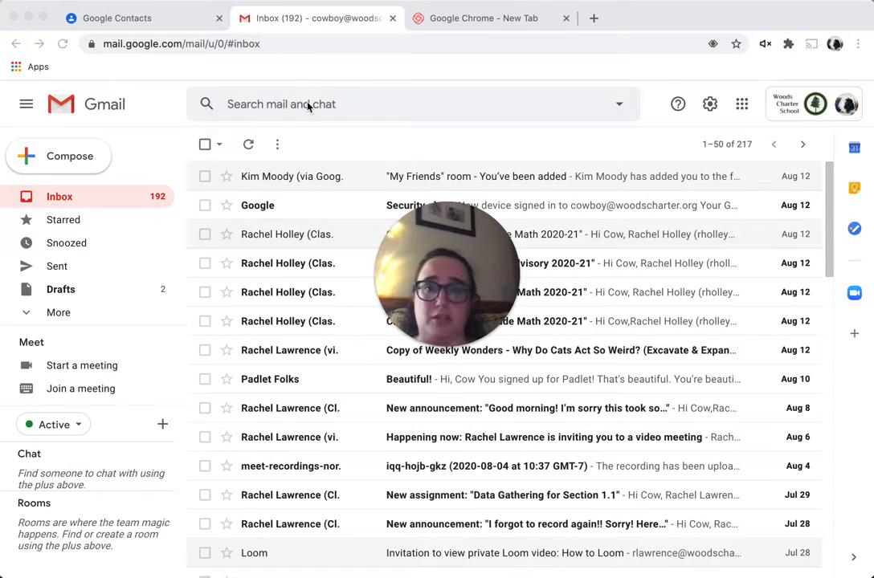
# Open Gmail's advanced search form from the search box's options arrow
pyautogui.click(307, 107)
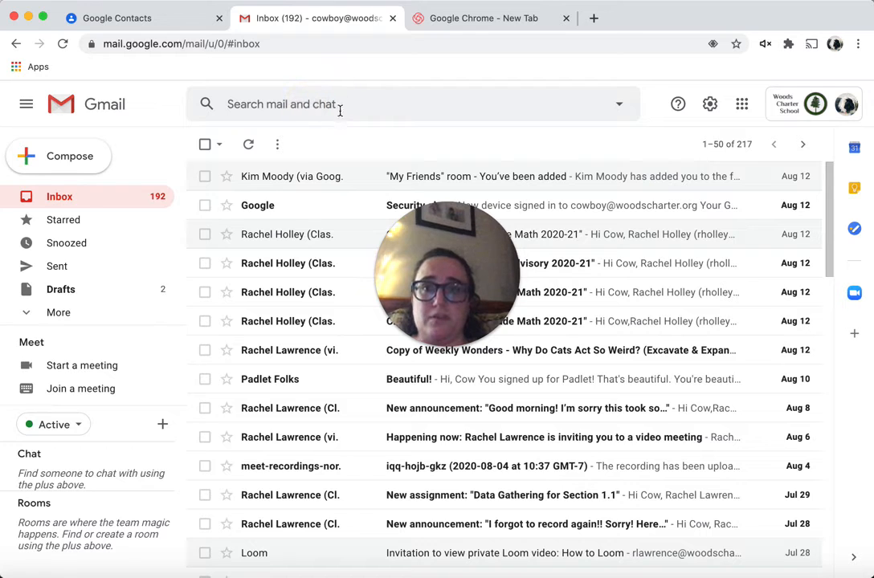
pyautogui.click(318, 105)
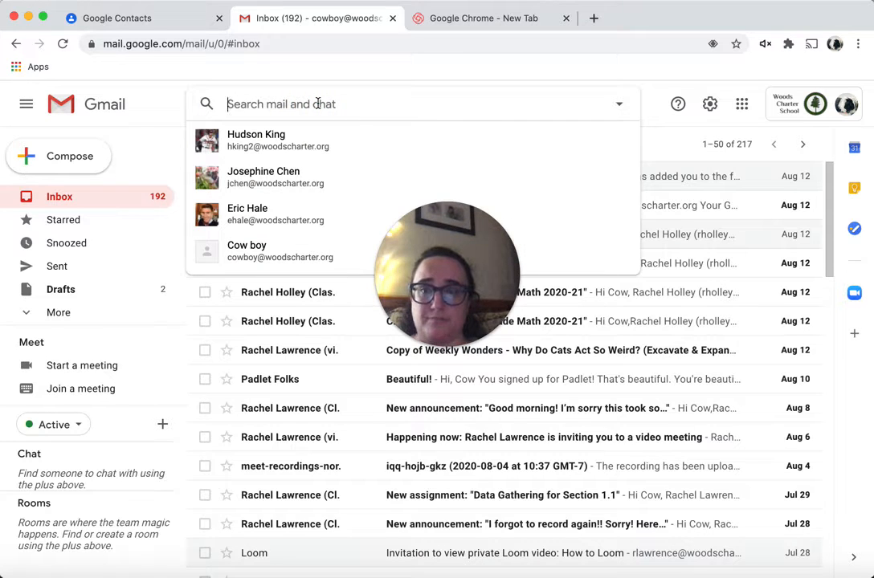
pyautogui.write('from:')
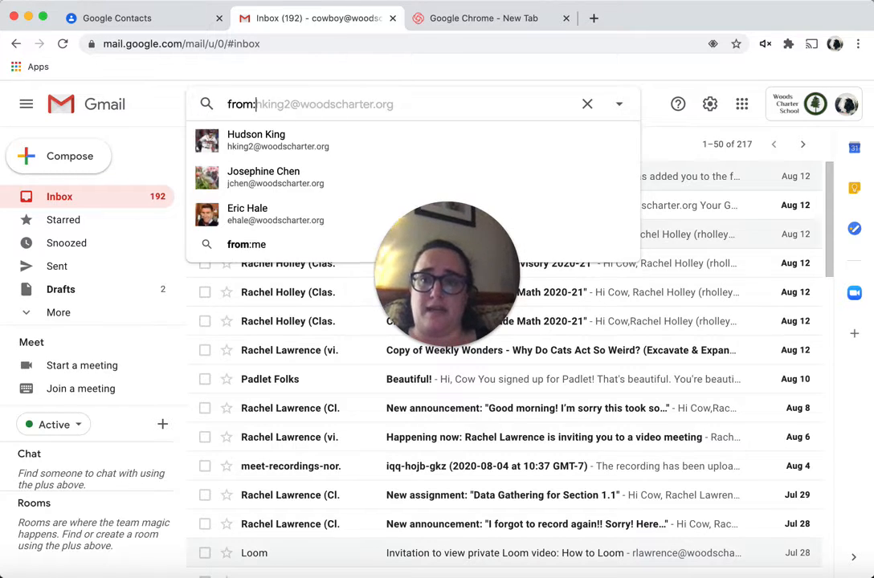
pyautogui.press('BackSpace')
pyautogui.press('BackSpace')
pyautogui.press('BackSpace')
pyautogui.press('BackSpace')
pyautogui.press('BackSpace')
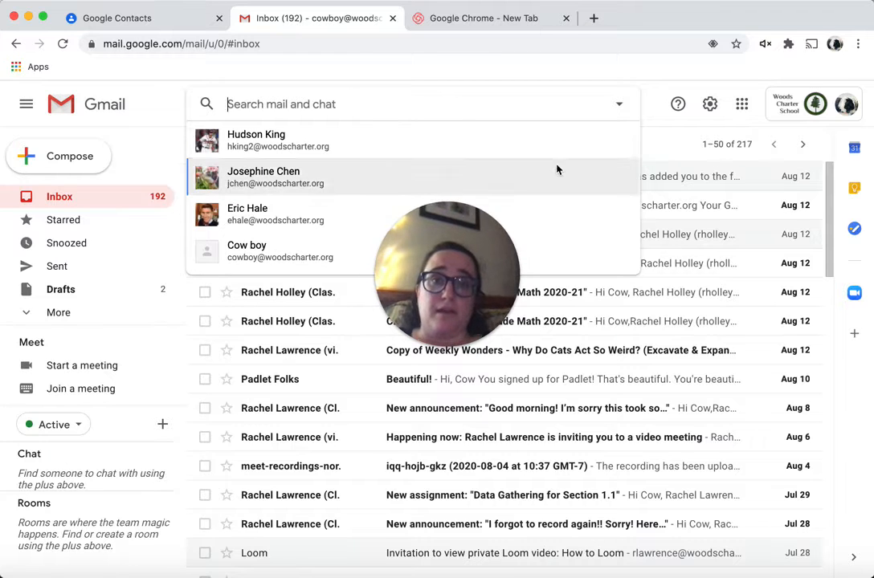
pyautogui.click(615, 105)
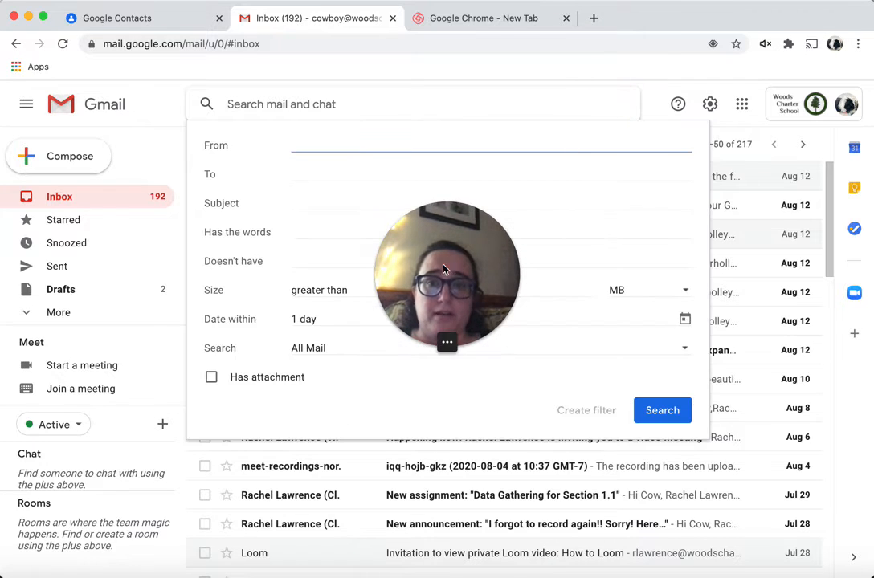
# Search for mail from the classroom teachers group address entered in the From field
pyautogui.moveTo(445, 268); pyautogui.dragTo(765, 231)
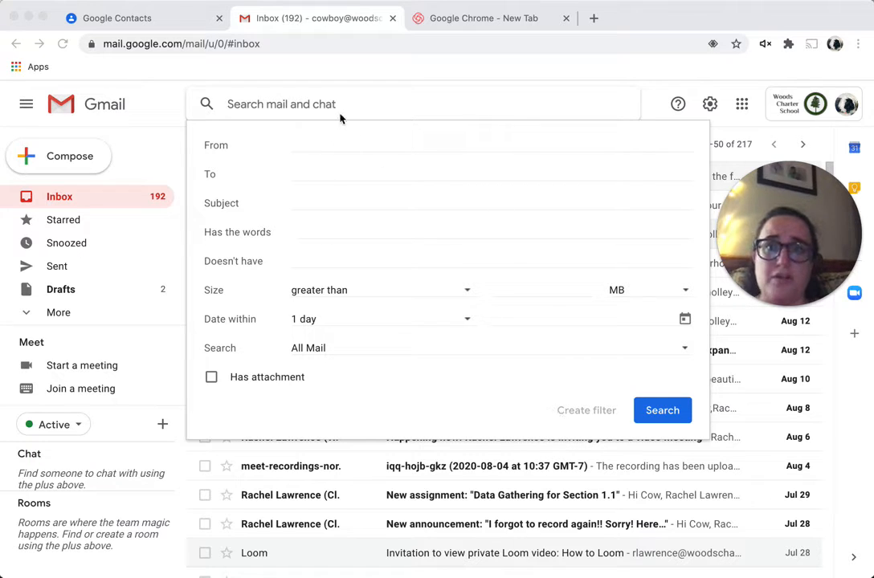
pyautogui.click(332, 145)
pyautogui.write('clas')
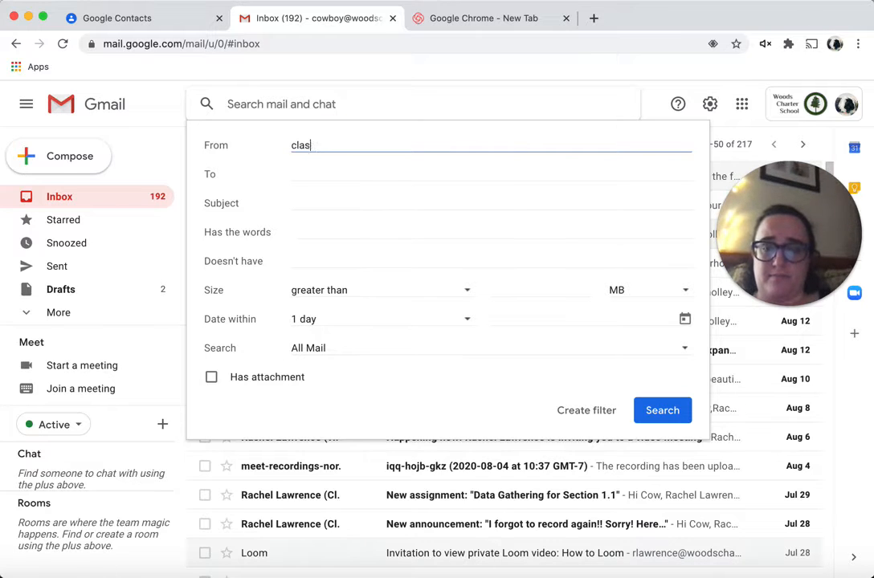
pyautogui.write('sroom')
pyautogui.press('Return')
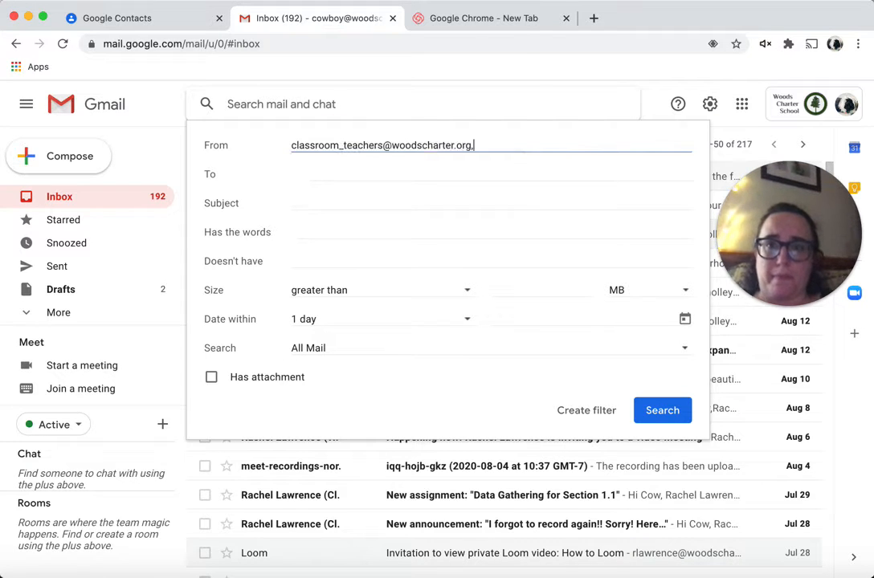
pyautogui.click(663, 410)
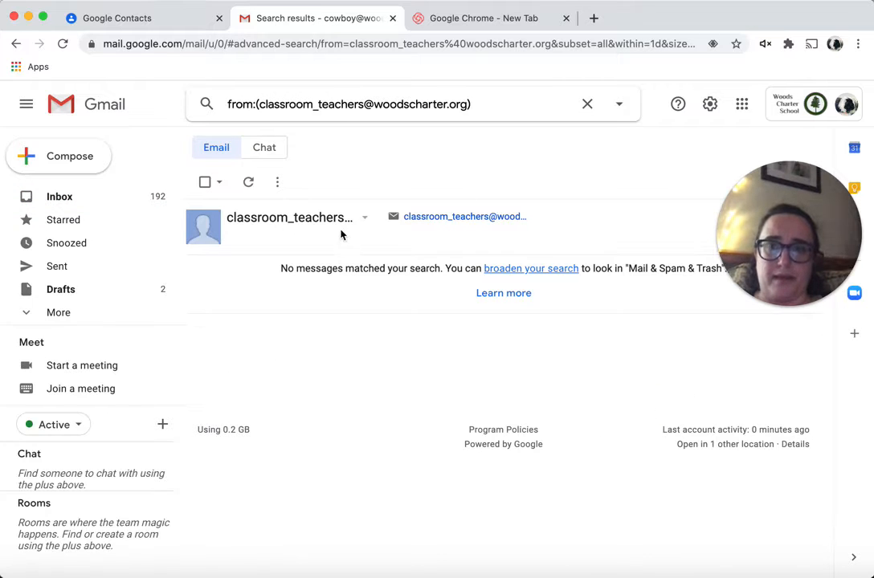
# Search the mailbox for 'classroom' and scroll through the matching messages
pyautogui.moveTo(482, 105); pyautogui.dragTo(226, 106)
pyautogui.write('classroom')
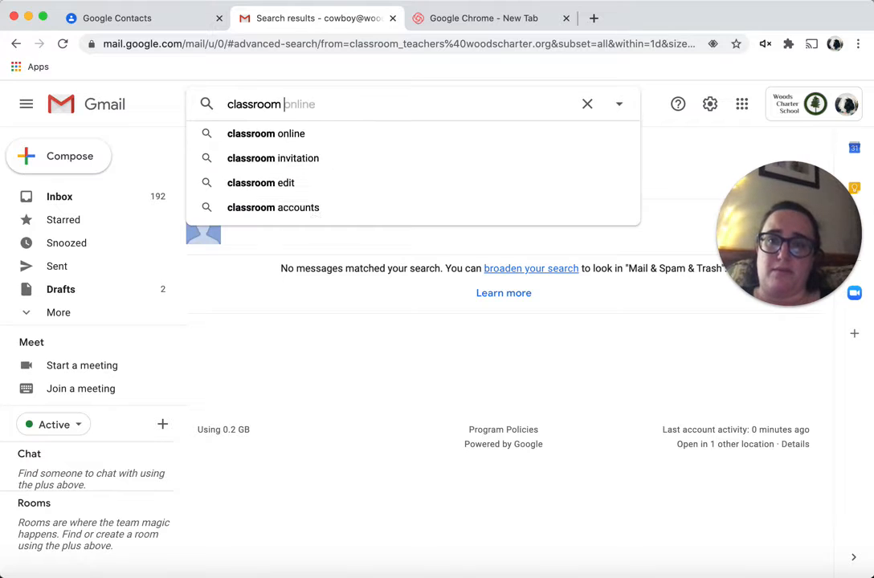
pyautogui.press('Return')
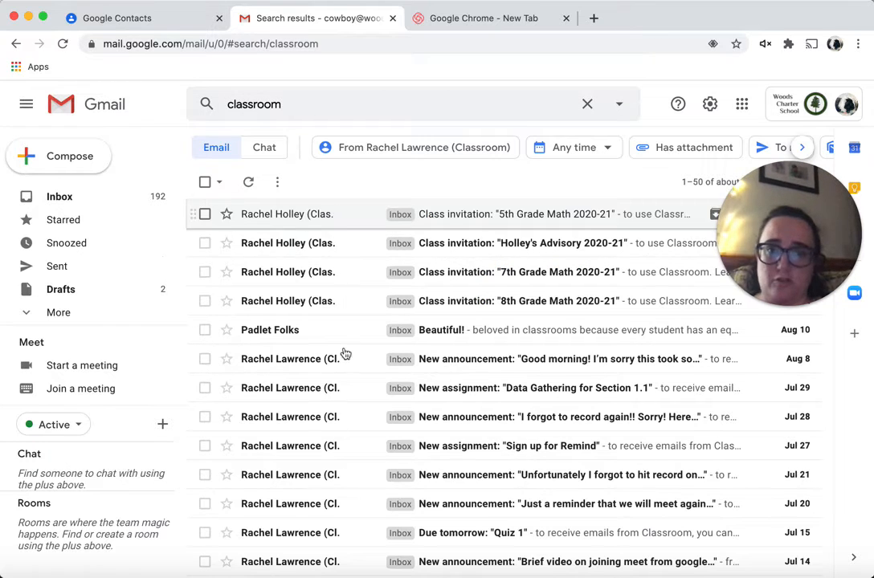
pyautogui.scroll(-5, 328, 461)
pyautogui.scroll(-2, 328, 461)
pyautogui.scroll(7, 326, 459)
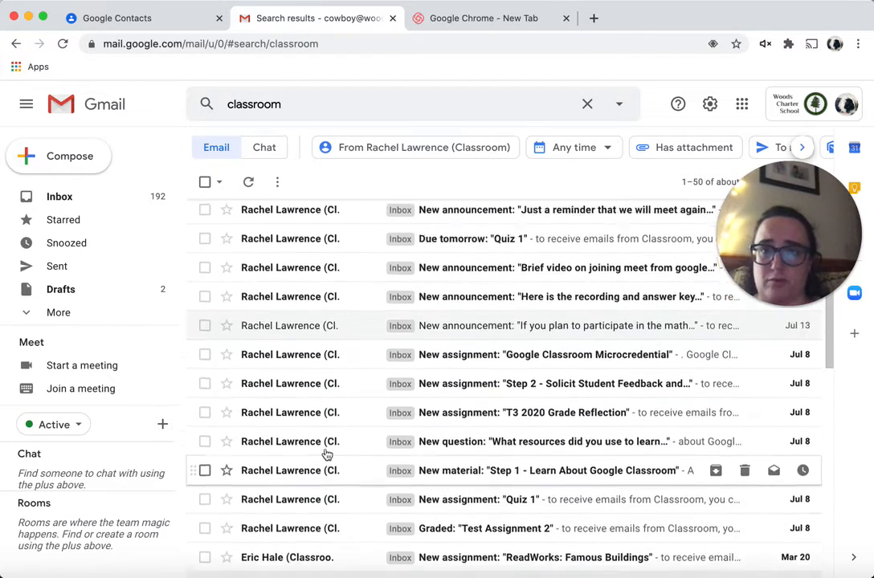
# Exclude a person's name from the 'classroom' results using the Doesn't have field
pyautogui.click(614, 105)
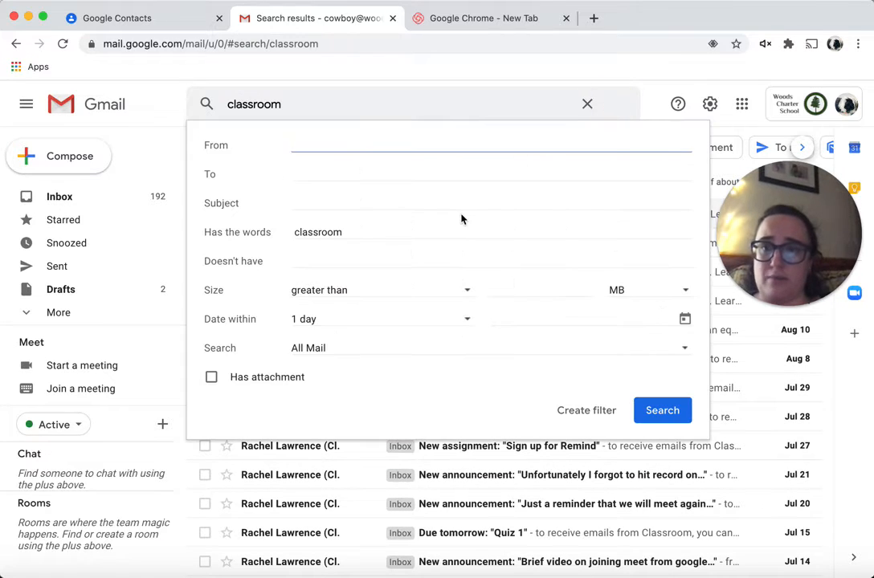
pyautogui.click(428, 260)
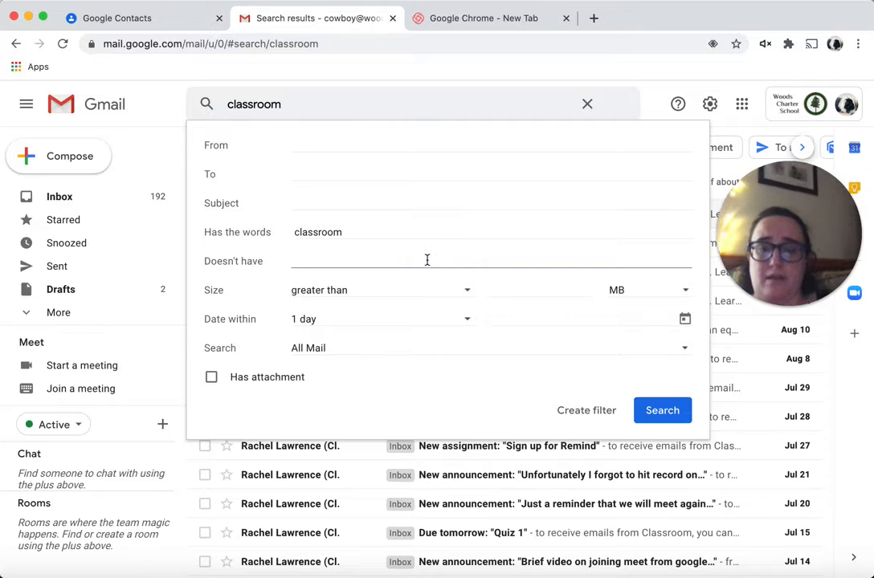
pyautogui.click(660, 412)
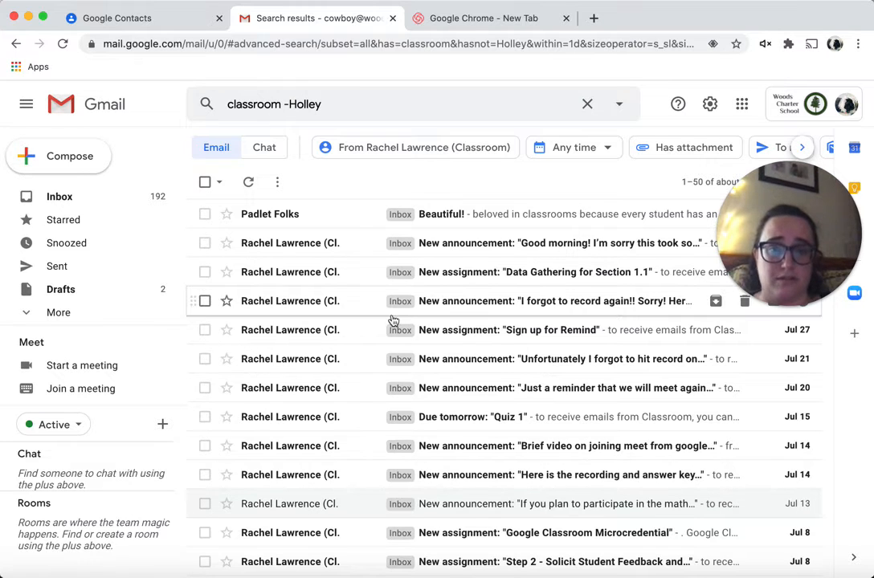
pyautogui.scroll(-4, 354, 322)
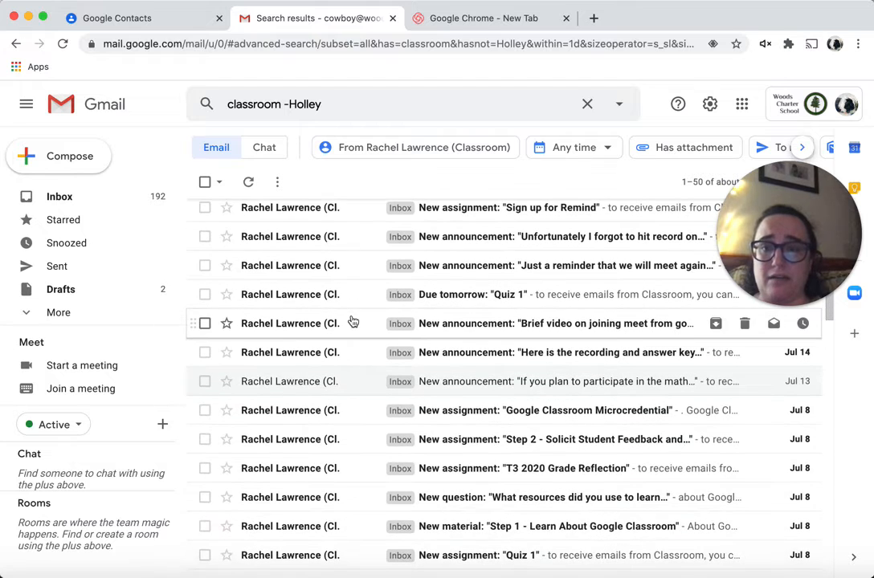
pyautogui.scroll(-3, 352, 322)
pyautogui.scroll(7, 351, 322)
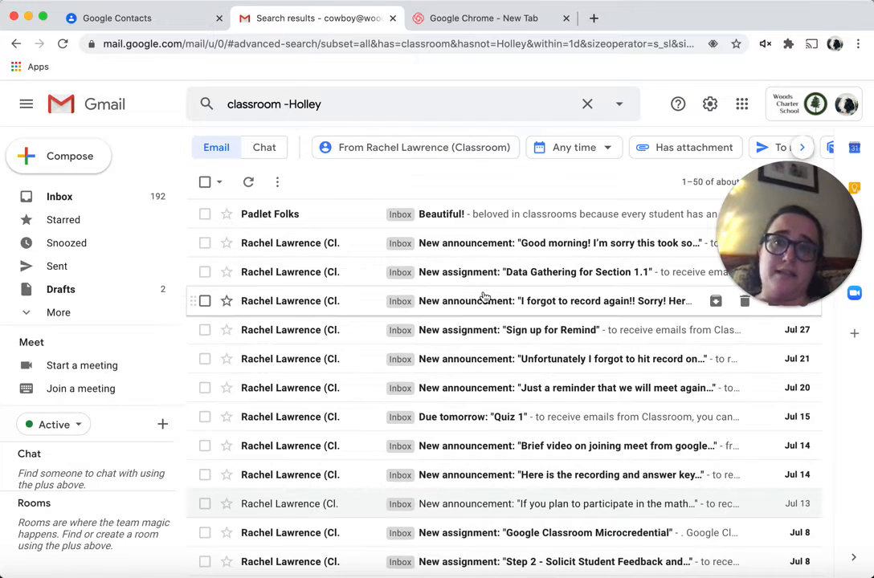
# Create a filter from the 'classroom' search that excludes the name
pyautogui.click(618, 108)
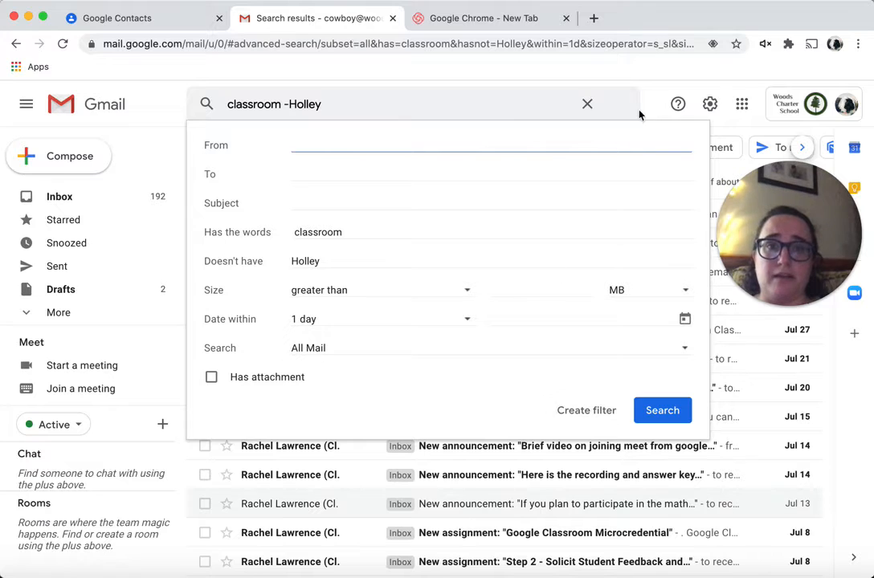
pyautogui.click(613, 103)
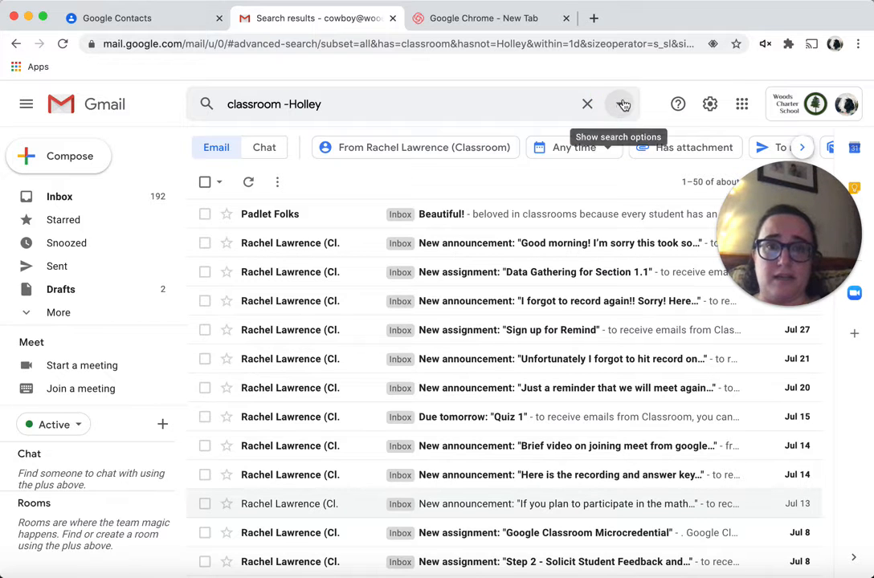
pyautogui.click(620, 105)
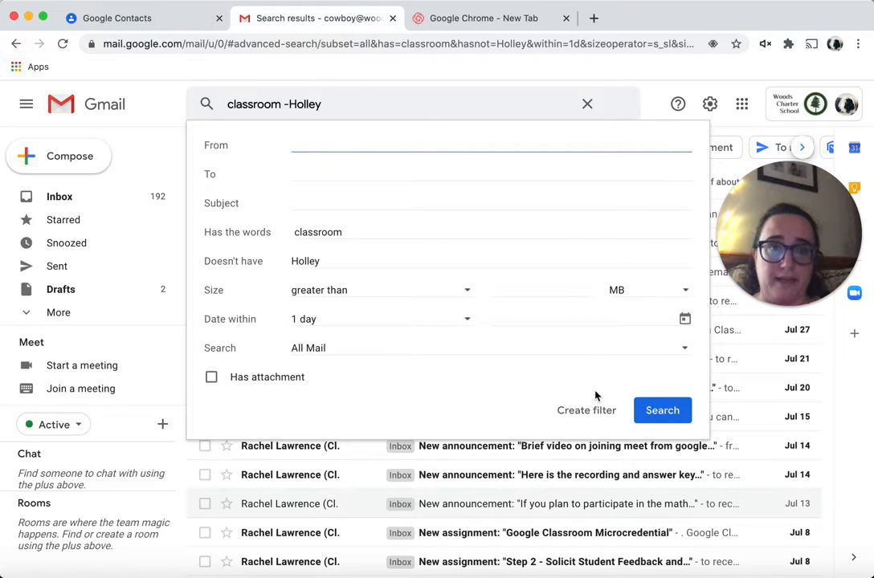
pyautogui.click(586, 413)
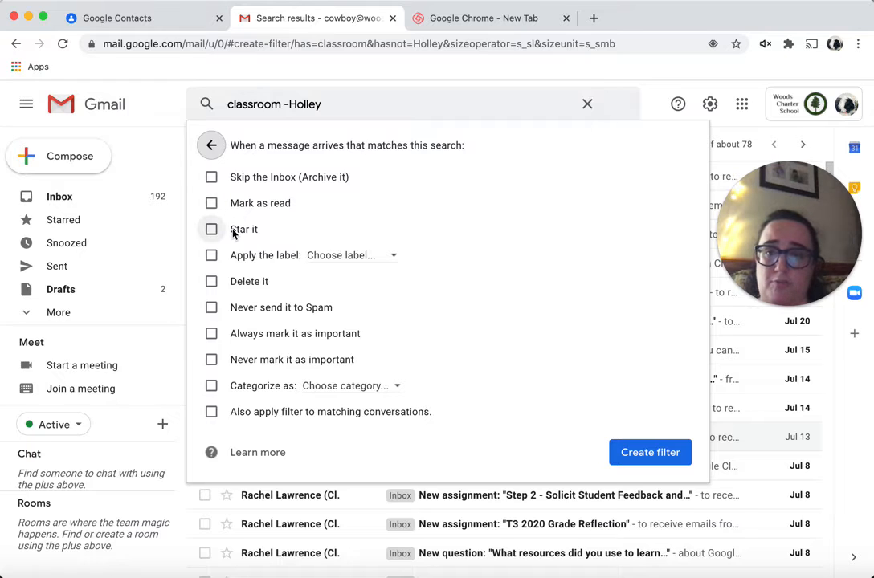
# Have the filter apply a new 'Classroom' label, including existing matching conversations, and save it
pyautogui.click(208, 256)
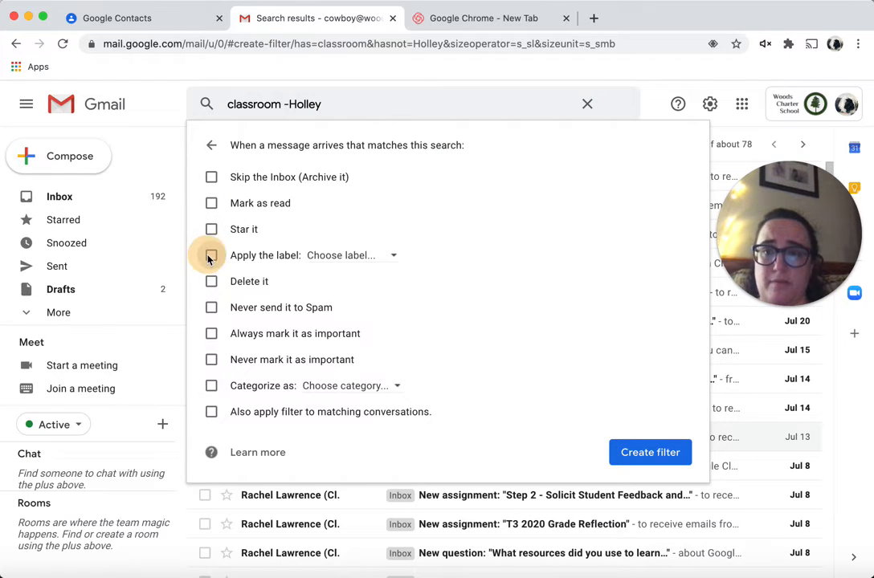
pyautogui.click(338, 256)
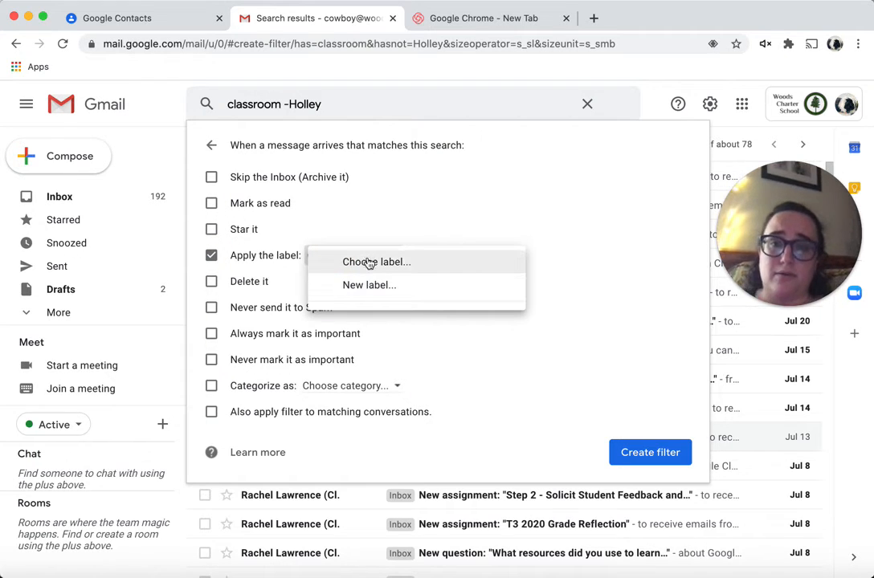
pyautogui.click(368, 286)
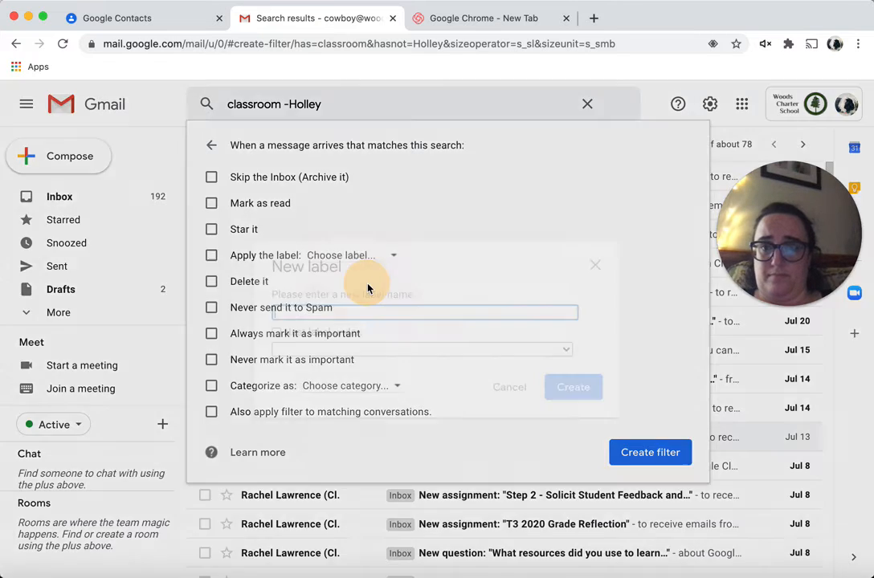
pyautogui.write('Classroom')
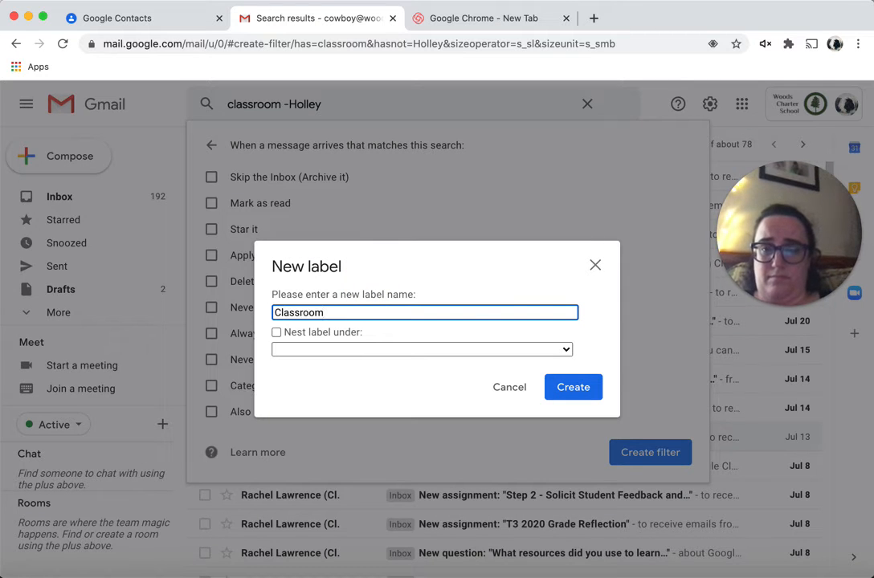
pyautogui.press('Return')
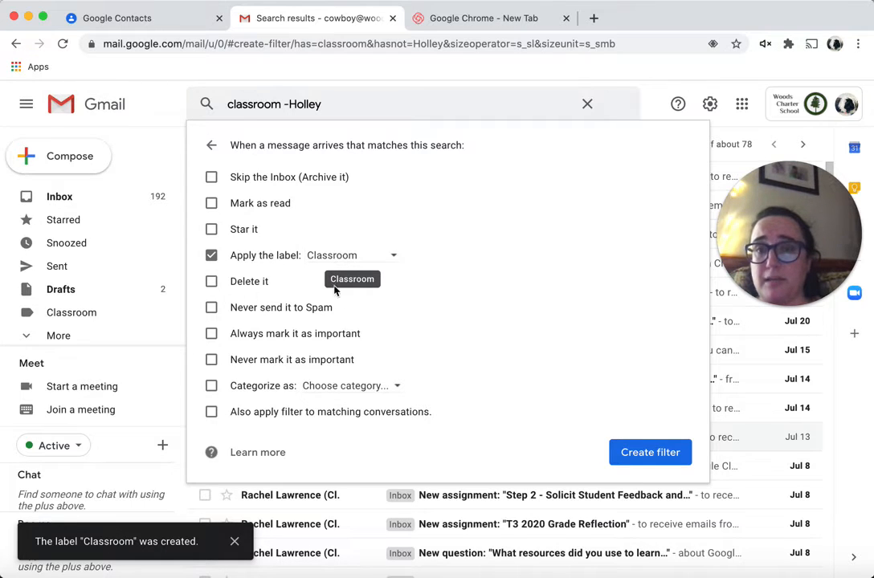
pyautogui.click(211, 413)
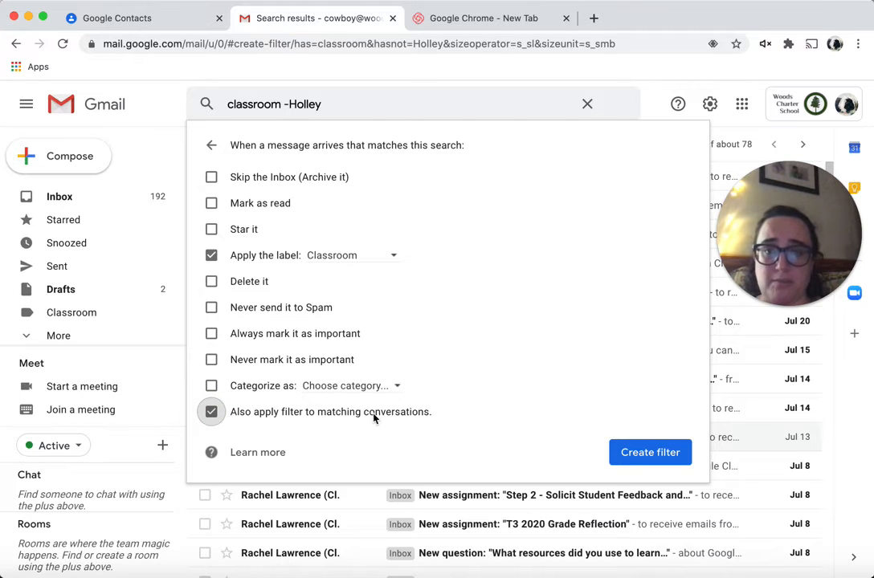
pyautogui.click(634, 452)
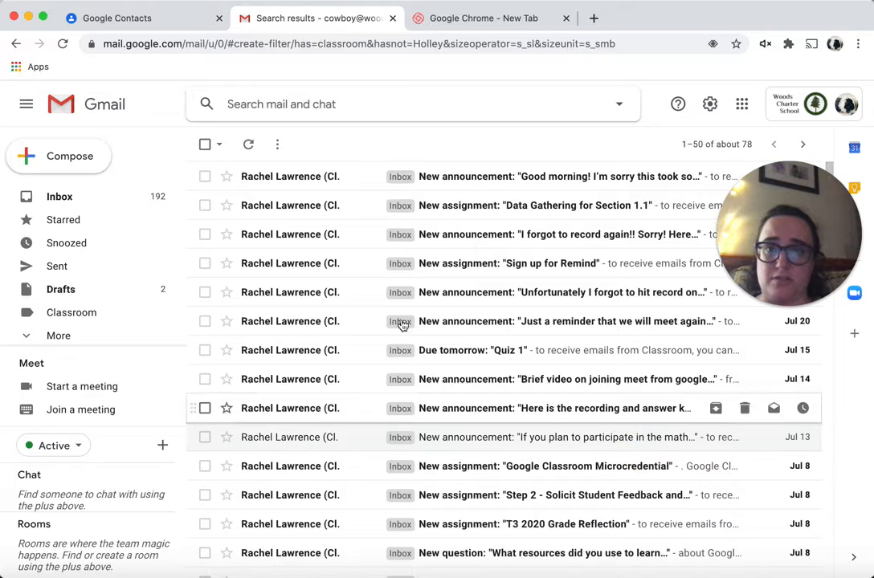
# Open the Classroom label from the expanded sidebar and scroll its 149 labelled conversations
pyautogui.scroll(-1, 335, 364)
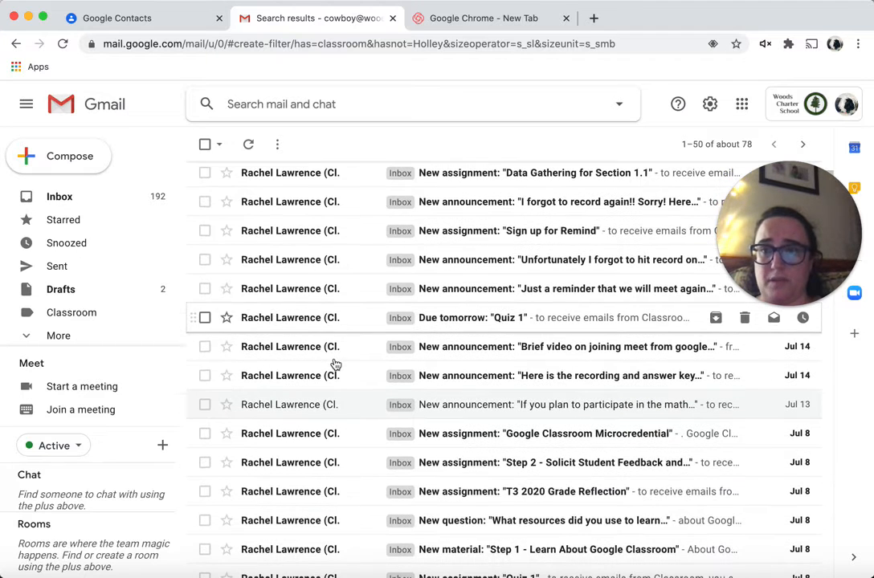
pyautogui.scroll(-1, 94, 275)
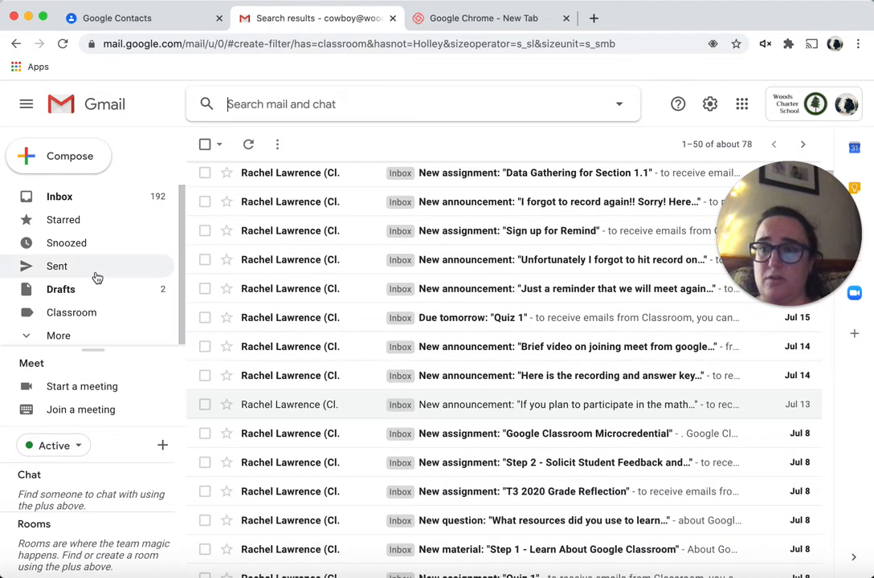
pyautogui.click(57, 334)
pyautogui.scroll(-1, 61, 320)
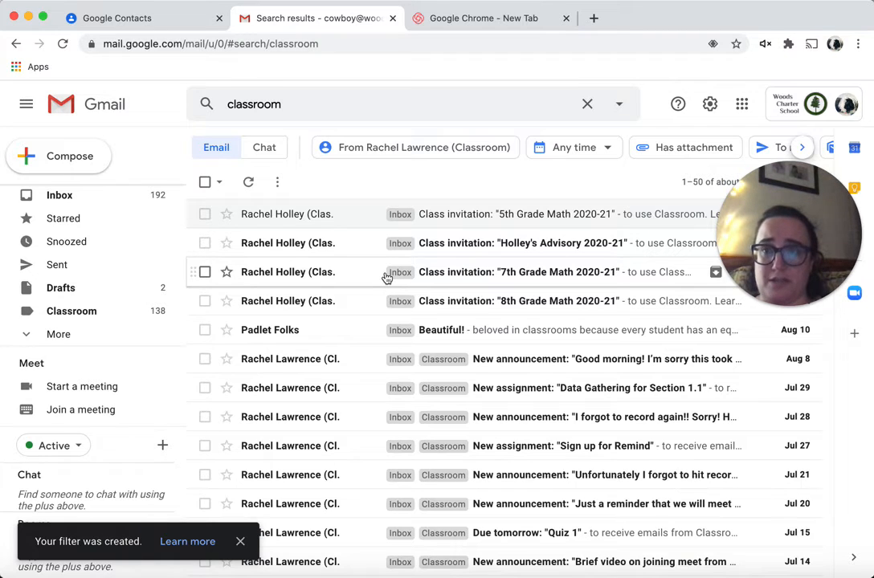
pyautogui.click(91, 313)
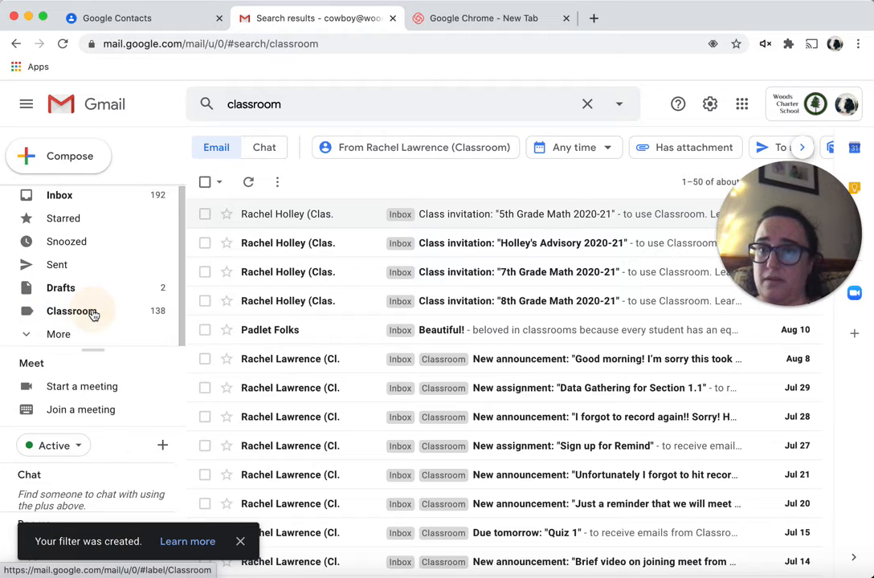
pyautogui.scroll(-1, 348, 233)
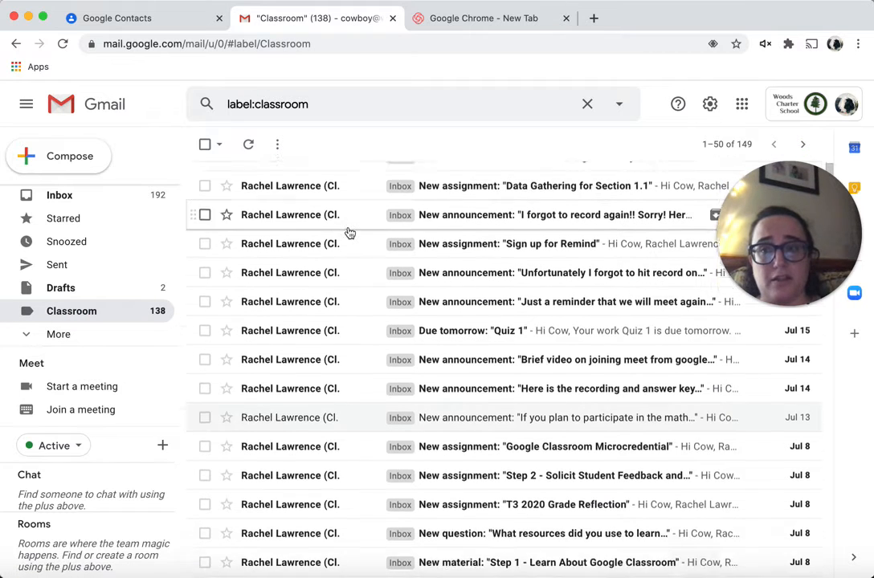
pyautogui.scroll(1, 347, 232)
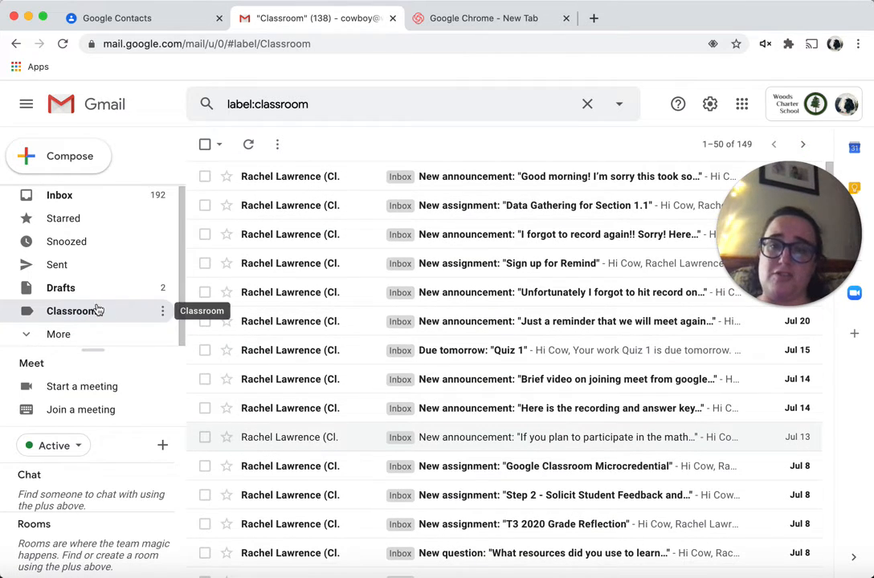
pyautogui.scroll(-3, 342, 389)
pyautogui.scroll(-9, 349, 390)
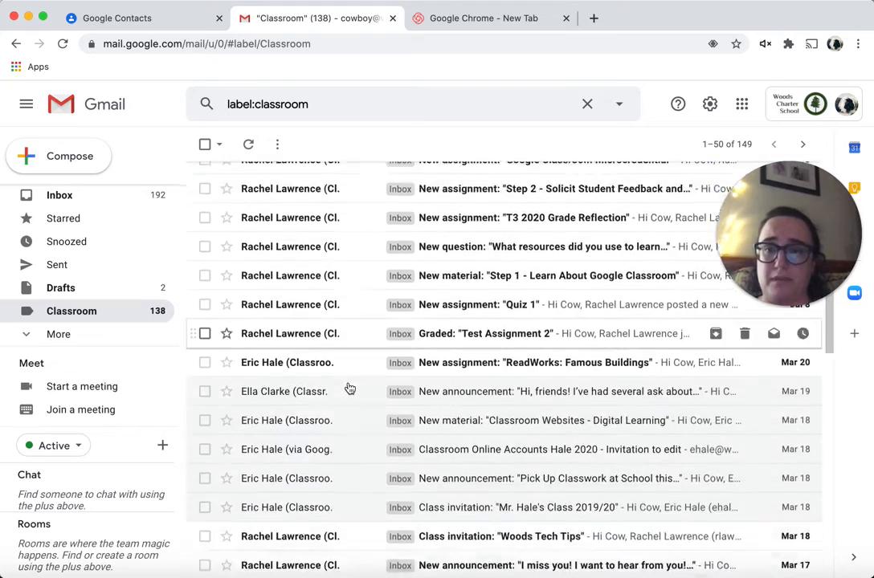
pyautogui.scroll(-7, 350, 390)
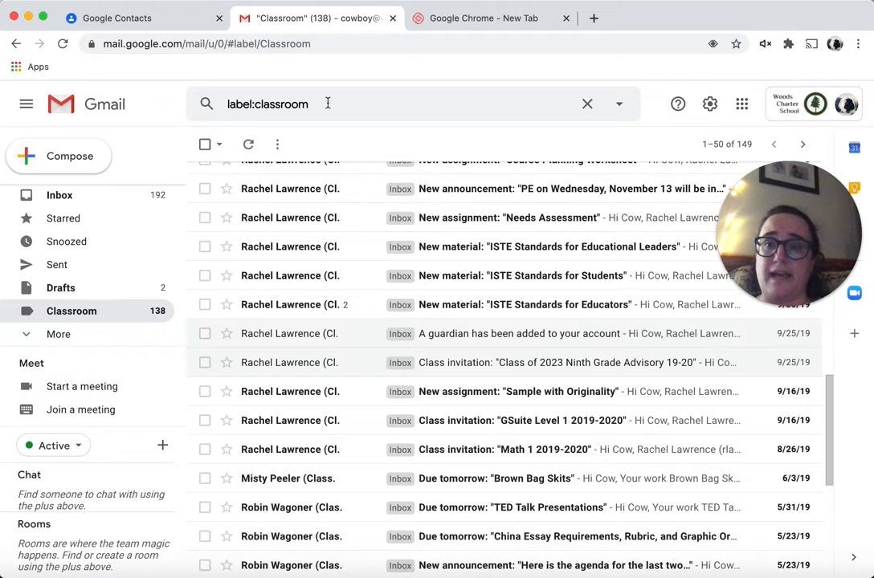
# Replace the label:classroom query with an empty search box, then start a new email
pyautogui.moveTo(331, 102); pyautogui.dragTo(214, 108)
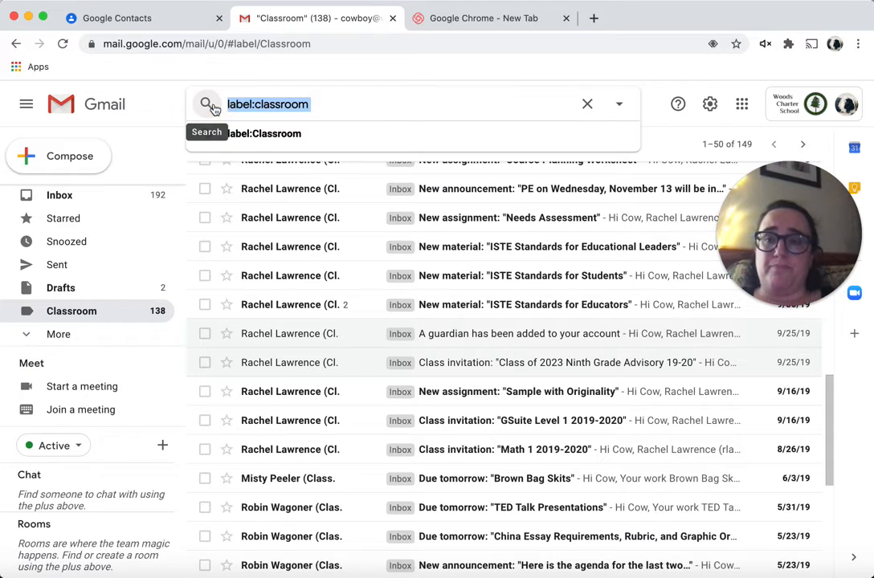
pyautogui.write('from:')
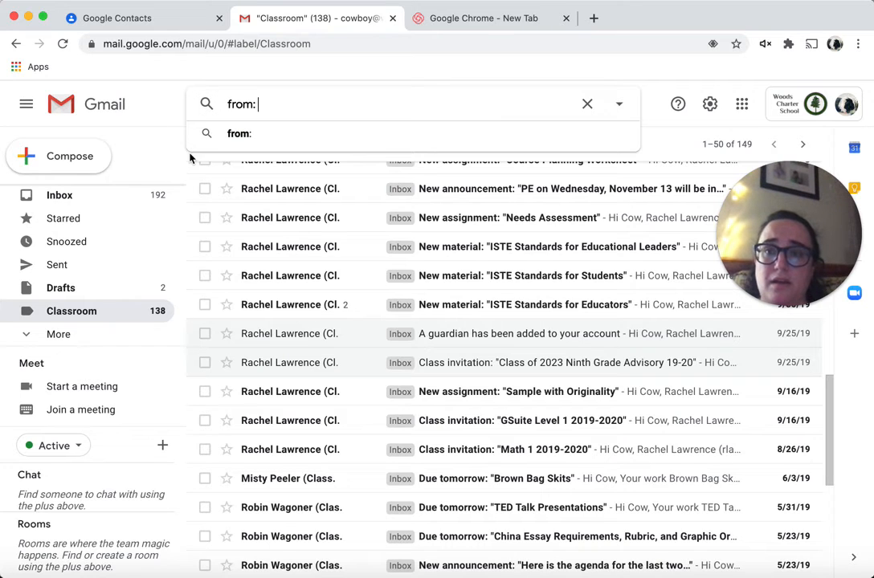
pyautogui.moveTo(264, 104); pyautogui.dragTo(214, 102)
pyautogui.press('BackSpace')
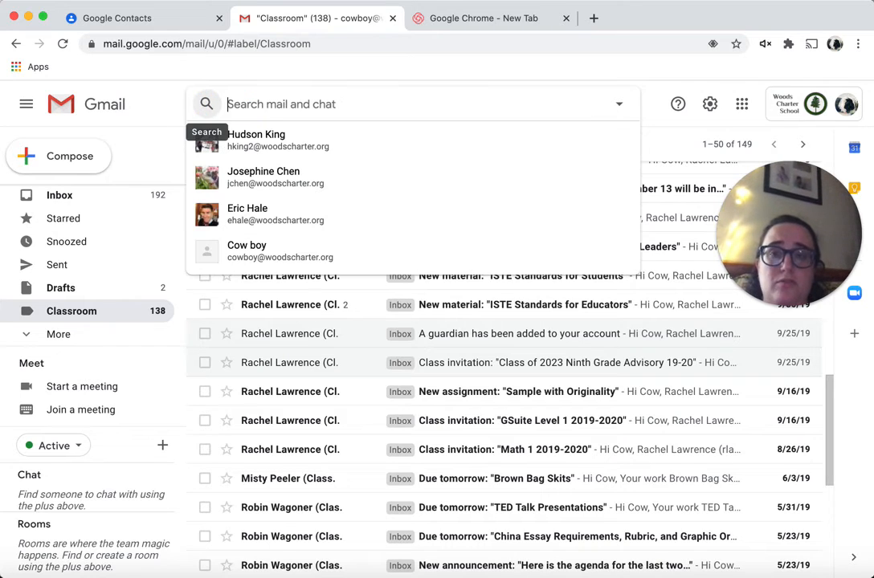
pyautogui.click(85, 154)
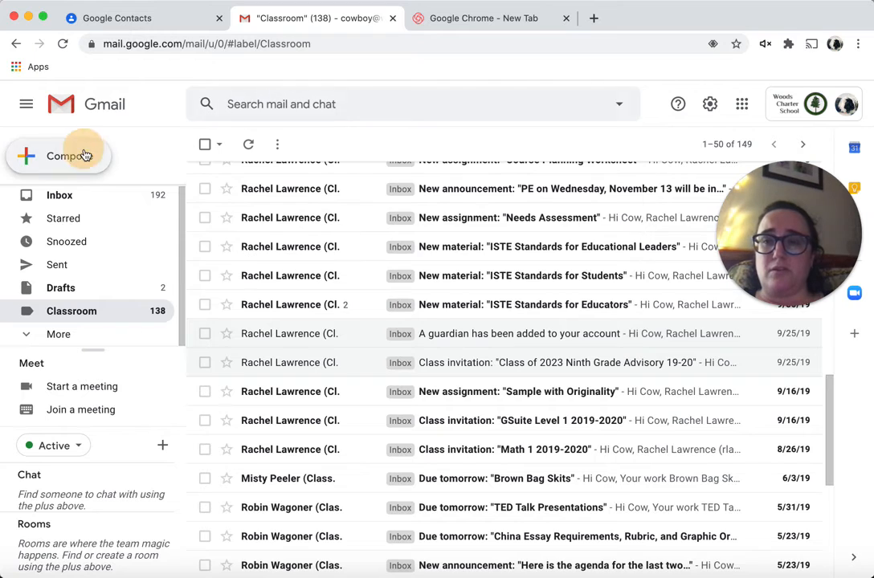
# Address the draft to the colleague's plus address tagged 'spam', then close it
pyautogui.click(476, 265)
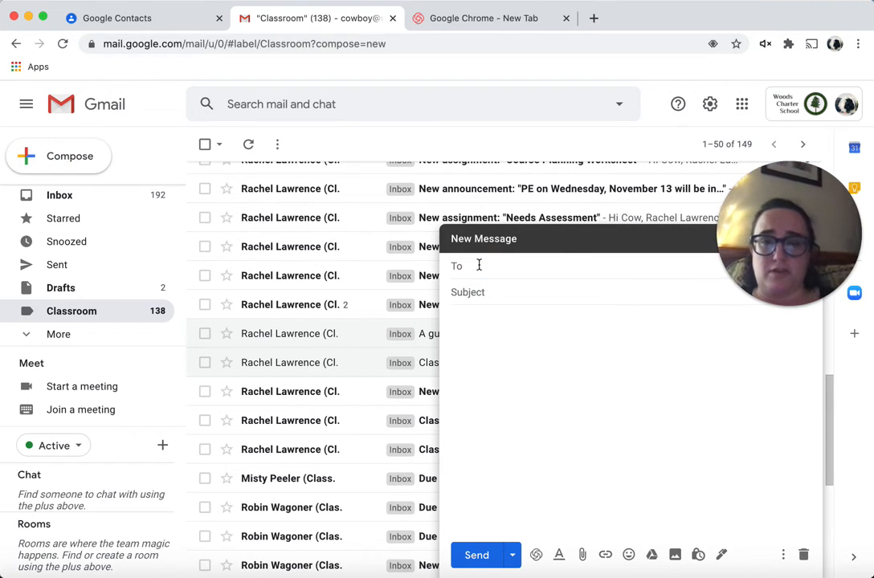
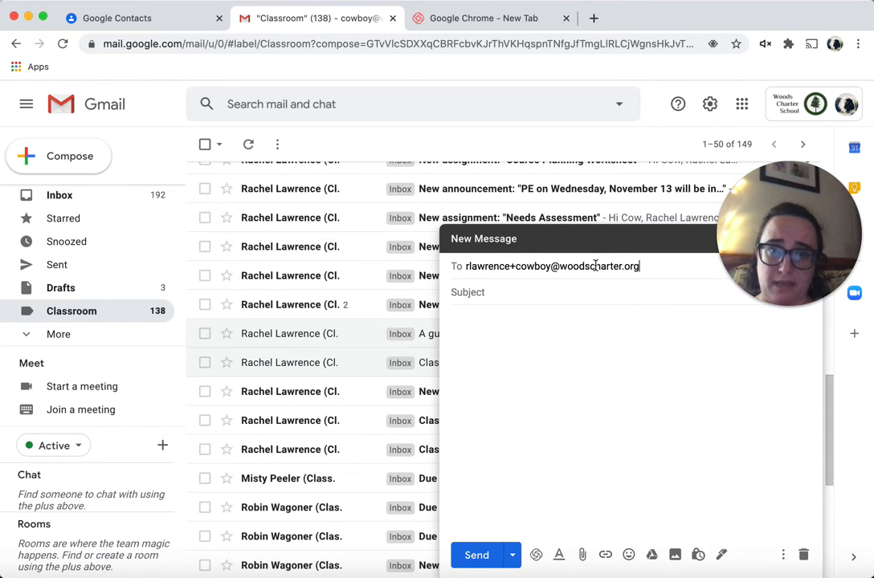
pyautogui.moveTo(515, 267); pyautogui.dragTo(553, 270)
pyautogui.write('spam')
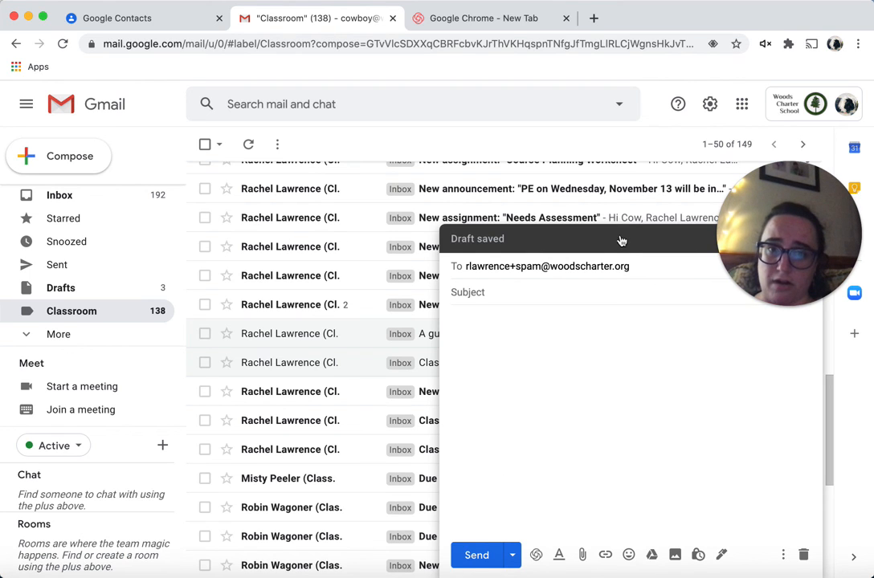
pyautogui.moveTo(781, 225); pyautogui.dragTo(778, 106)
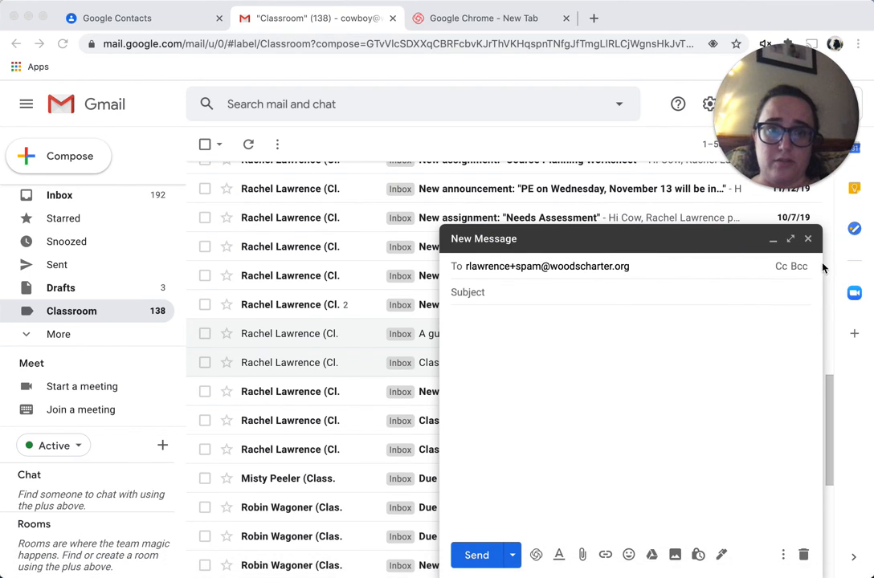
pyautogui.click(809, 240)
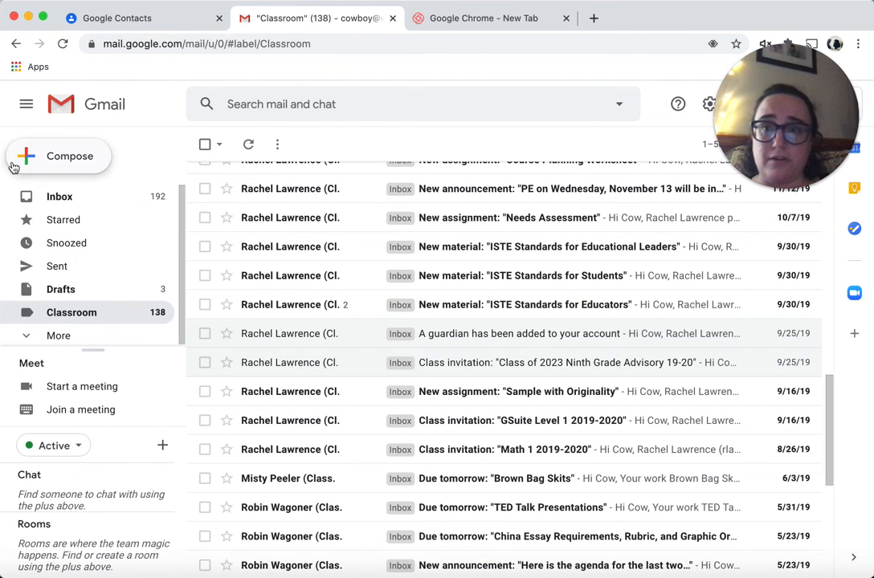
pyautogui.click(710, 144)
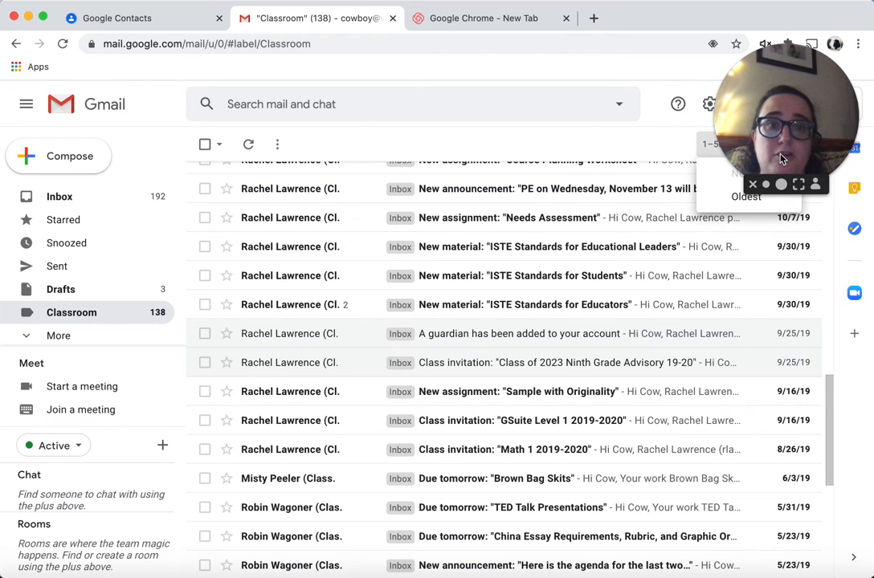